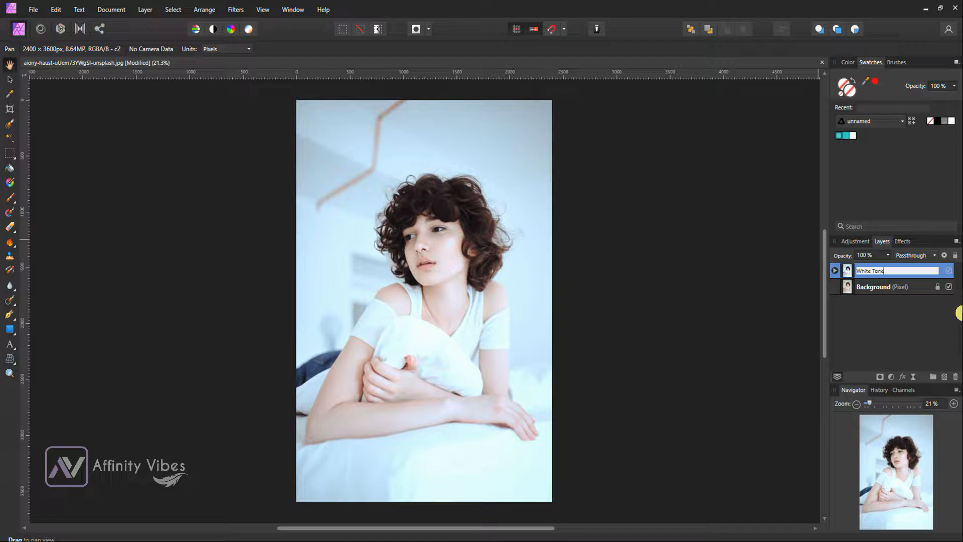
Complete the top group's new name as Pro White Tone.
{"action": "type", "text": "Pro"}
{"action": "key", "text": "Return"}
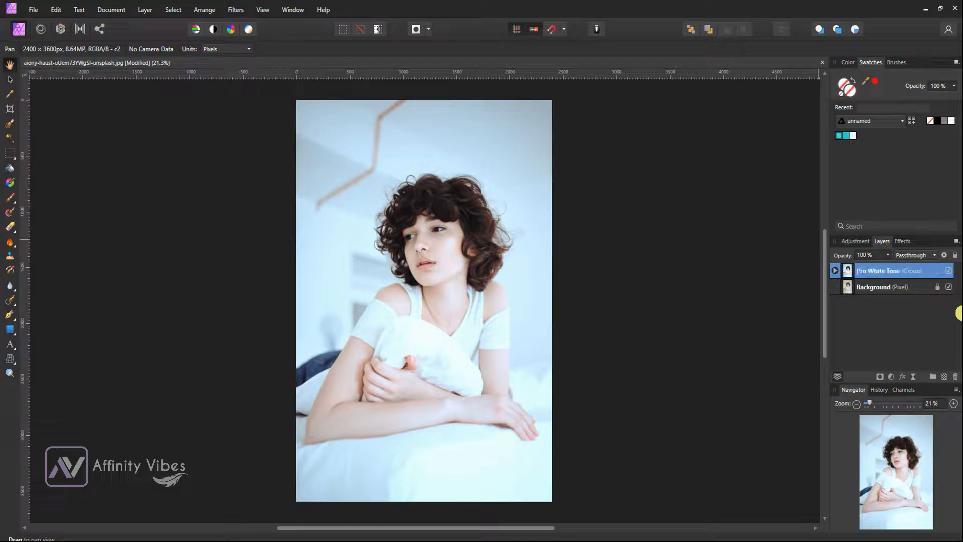
Compare the photo with and without the Pro White Tone group at different zoom levels by toggling the group's visibility.
{"action": "left_click", "coordinate": [949, 270]}
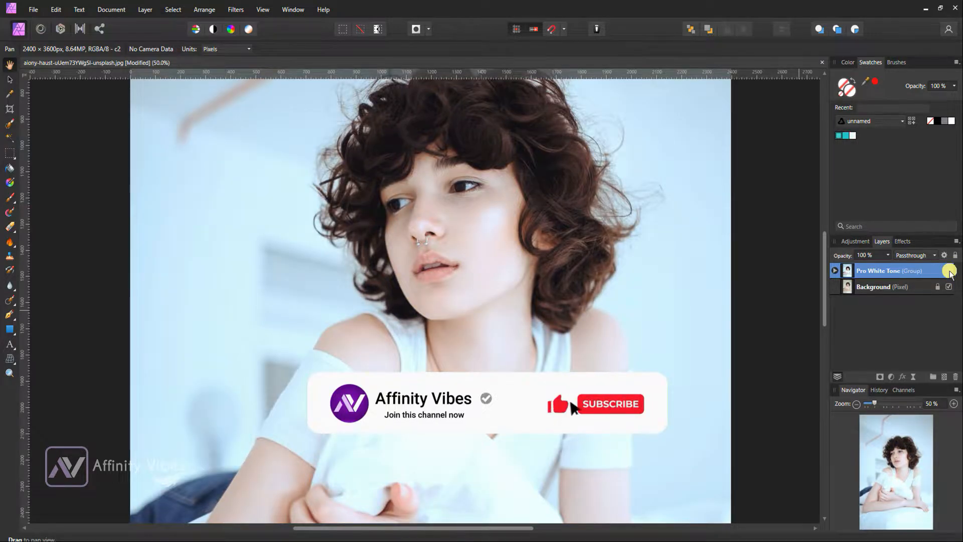
{"action": "left_click", "coordinate": [949, 270]}
{"action": "left_click", "coordinate": [948, 270]}
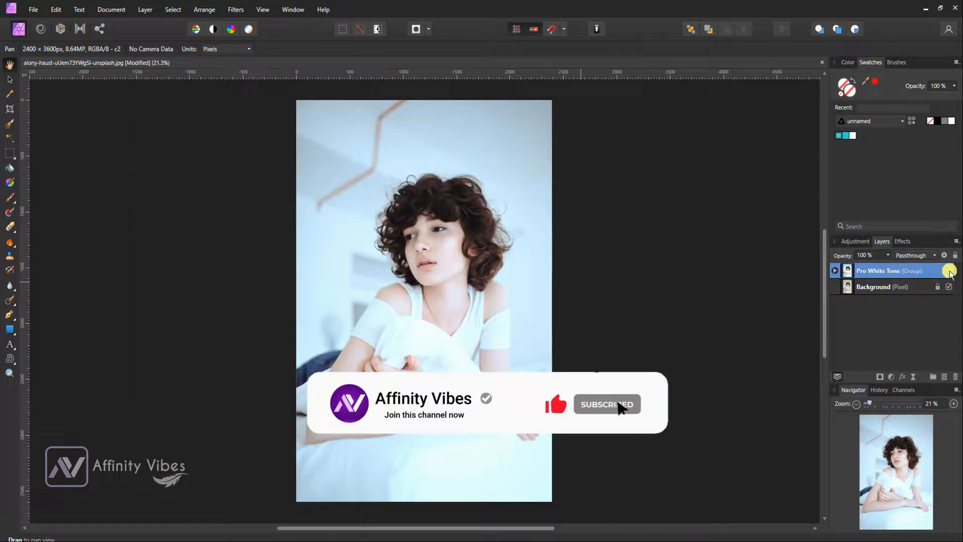
{"action": "key", "text": "ctrl+plus"}
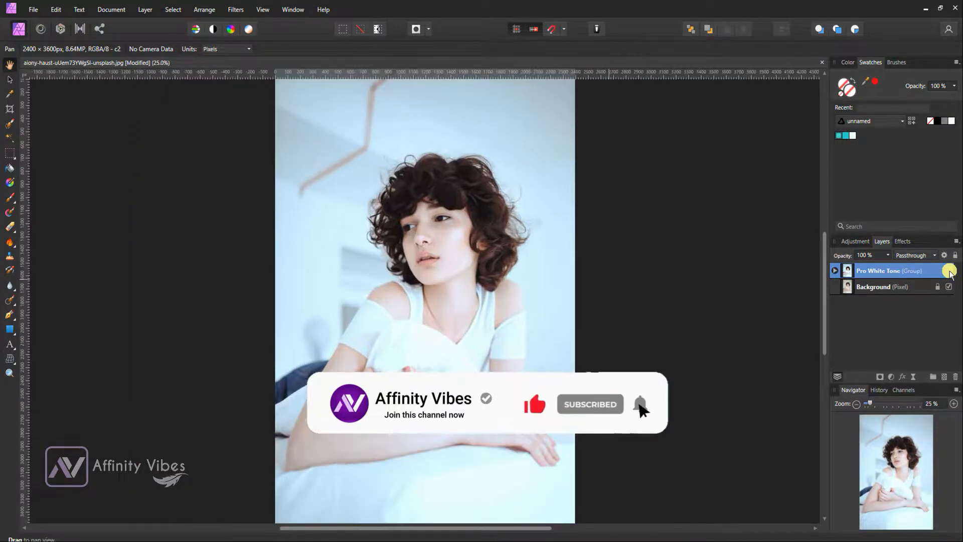
{"action": "left_click", "coordinate": [948, 271]}
{"action": "left_click", "coordinate": [948, 270]}
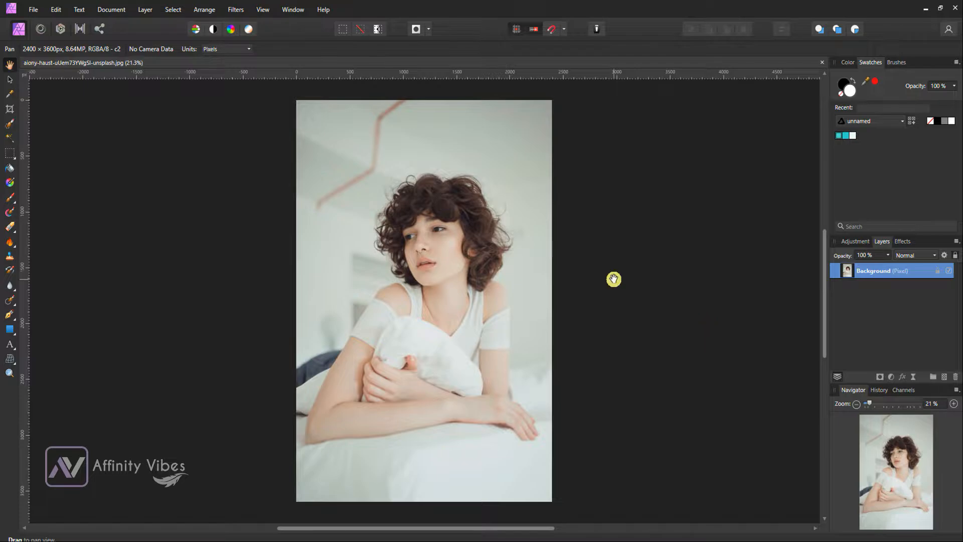
Duplicate the Background layer and rename the duplicate as copy.
{"action": "key", "text": "ctrl+j"}
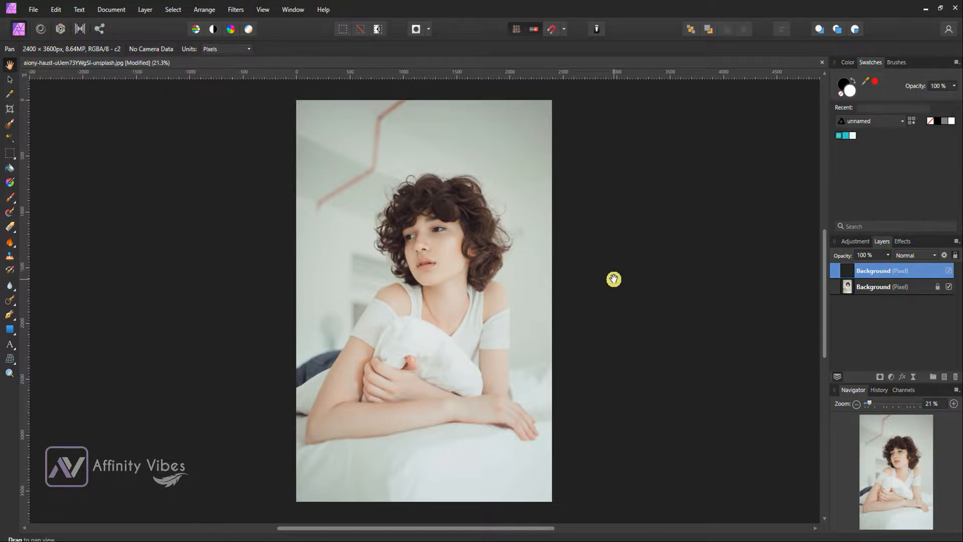
{"action": "double_click", "coordinate": [881, 270]}
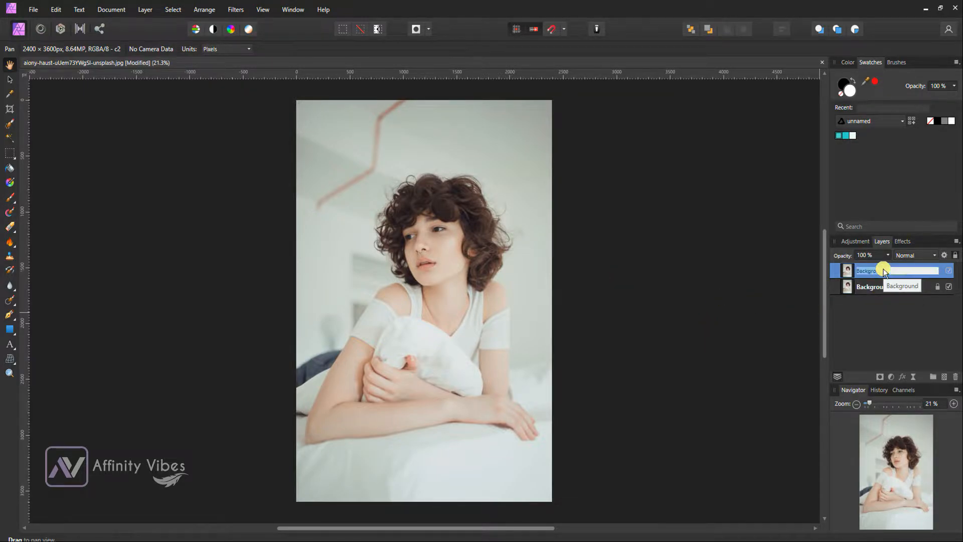
{"action": "type", "text": "copy"}
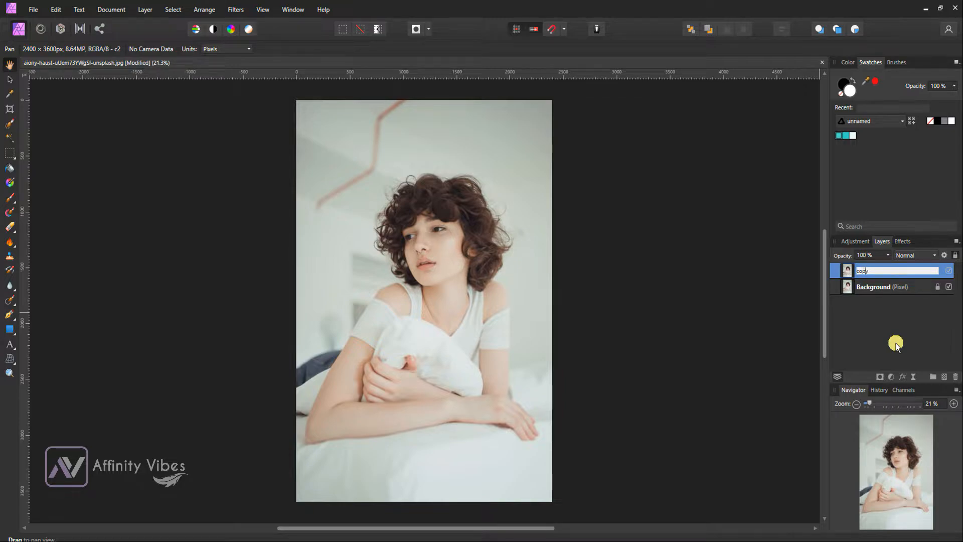
{"action": "key", "text": "Return"}
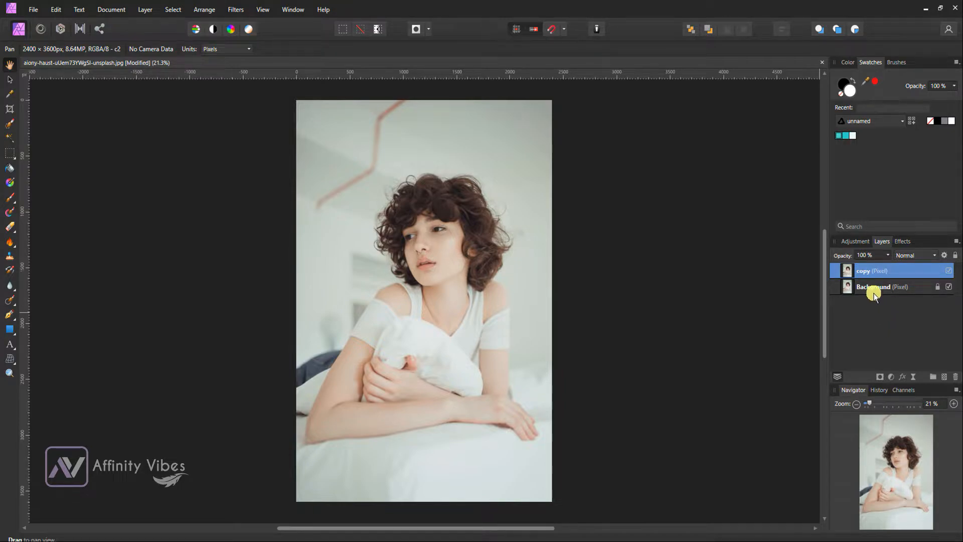
{"action": "left_click", "coordinate": [937, 287]}
Open the copy layer in the Develop persona and enable White Balance with temperature -35% and tint 5%.
{"action": "left_click", "coordinate": [58, 31]}
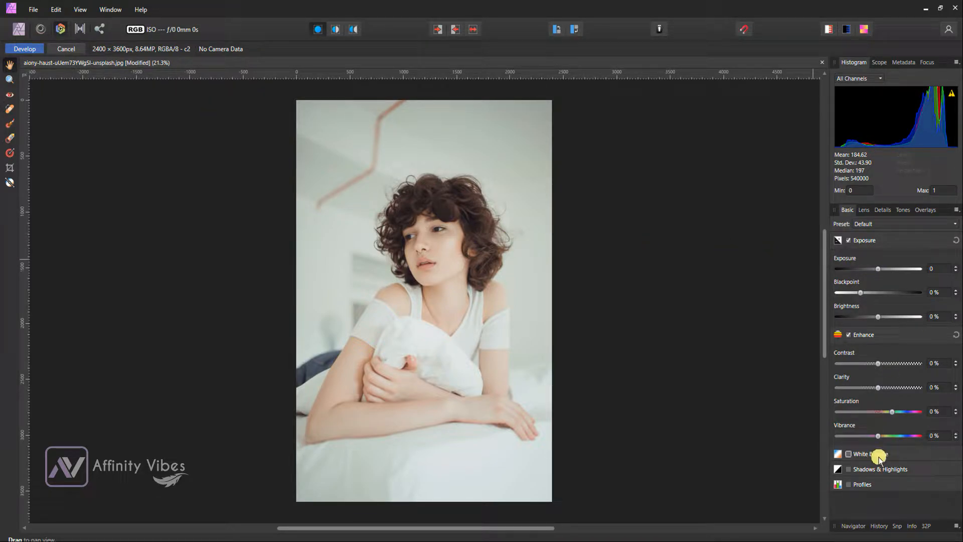
{"action": "left_click", "coordinate": [848, 453]}
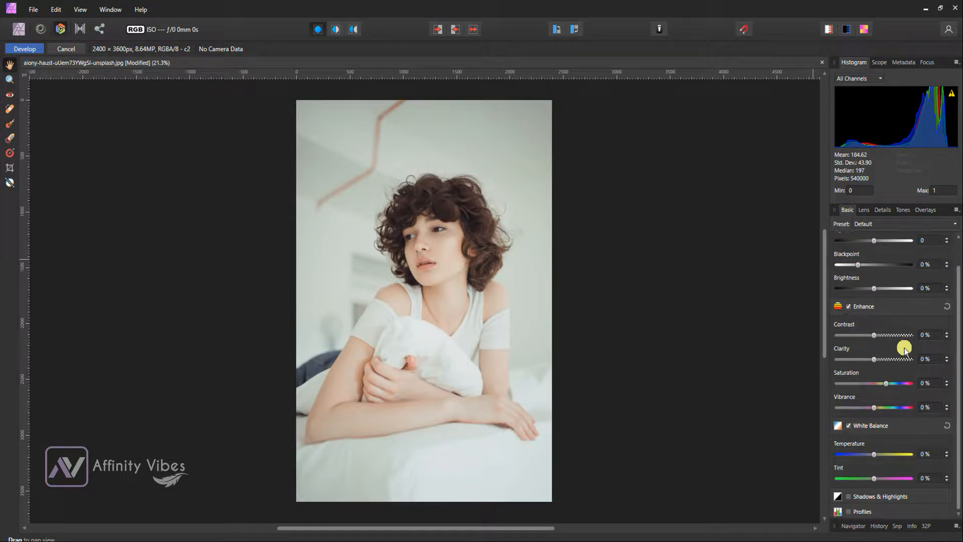
{"action": "mouse_move", "coordinate": [873, 454]}
{"action": "left_mouse_down"}
{"action": "mouse_move", "coordinate": [853, 453]}
{"action": "mouse_move", "coordinate": [862, 454]}
{"action": "left_mouse_up"}
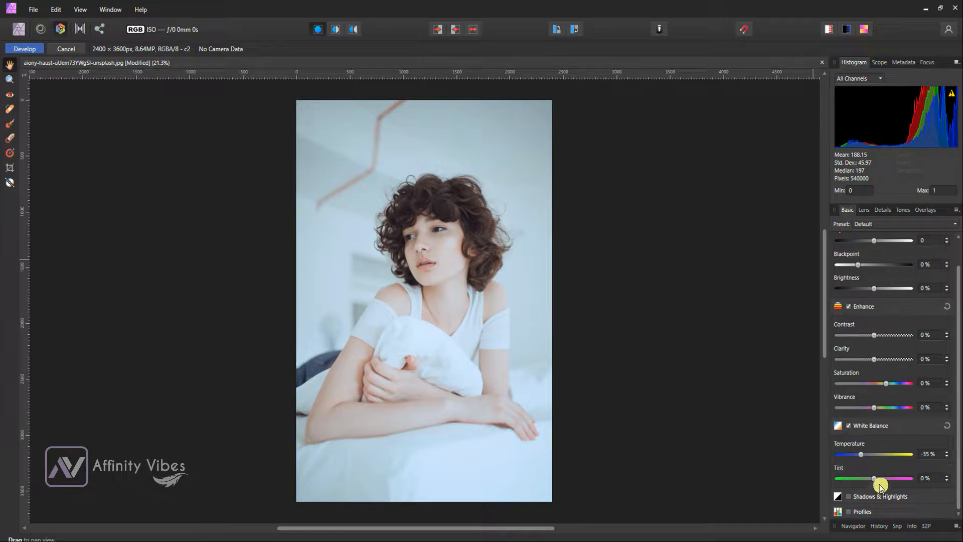
{"action": "left_click_drag", "start_coordinate": [874, 479], "coordinate": [876, 480]}
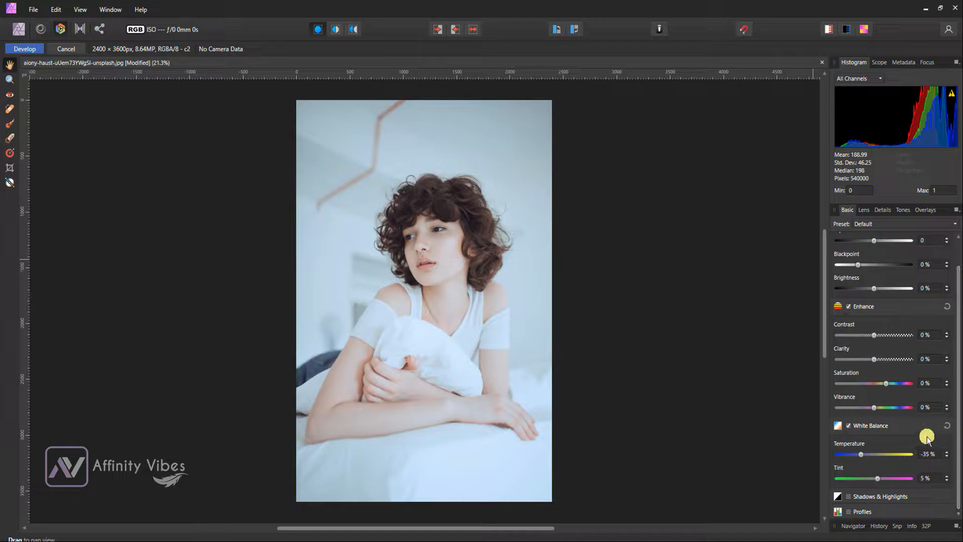
Set the vibrance to 3%, the exposure to 0.306 and the contrast to 10%.
{"action": "scroll", "coordinate": [926, 437], "scroll_direction": "up", "scroll_amount": 4}
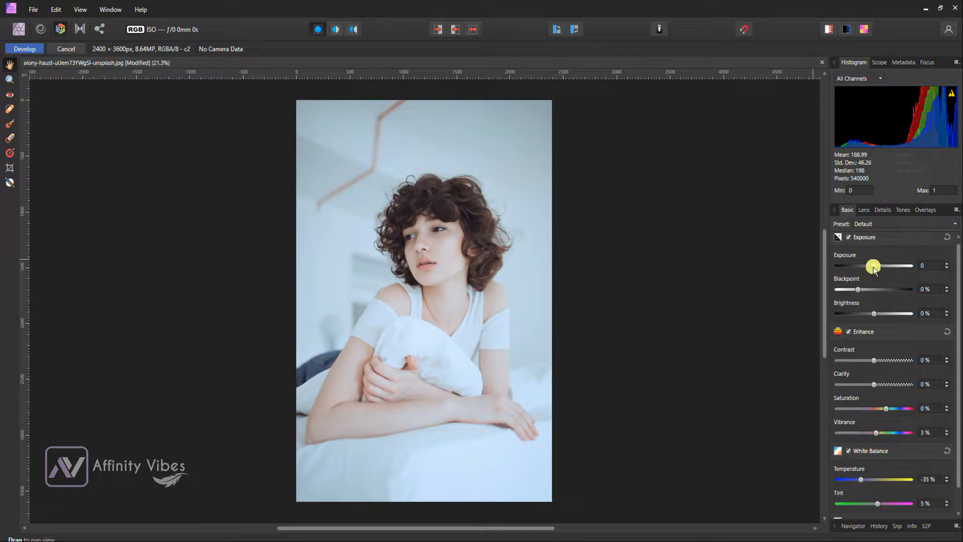
{"action": "left_click_drag", "start_coordinate": [873, 269], "coordinate": [877, 268]}
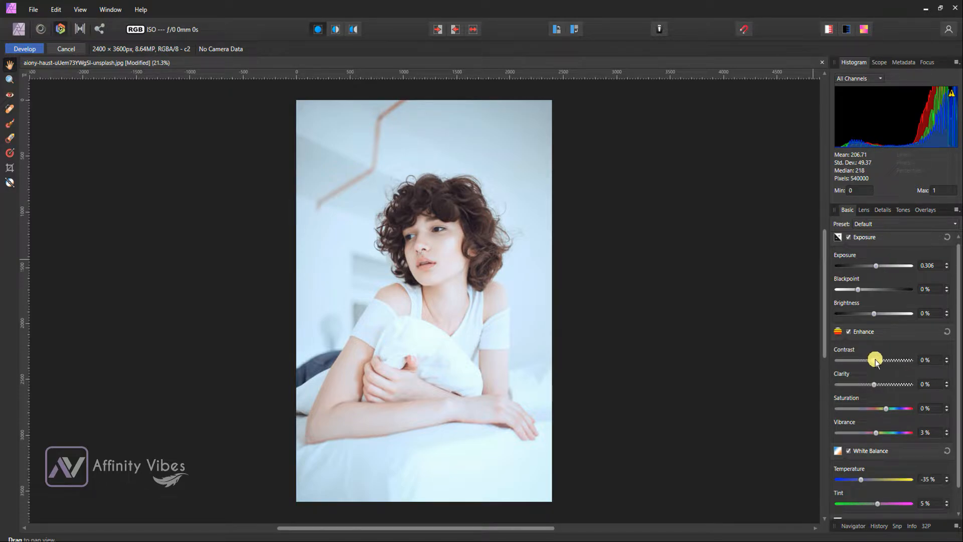
{"action": "left_click_drag", "start_coordinate": [875, 361], "coordinate": [882, 362]}
Enable the Shadows & Highlights adjustment and set the shadows to -15%.
{"action": "scroll", "coordinate": [943, 398], "scroll_direction": "down", "scroll_amount": 1}
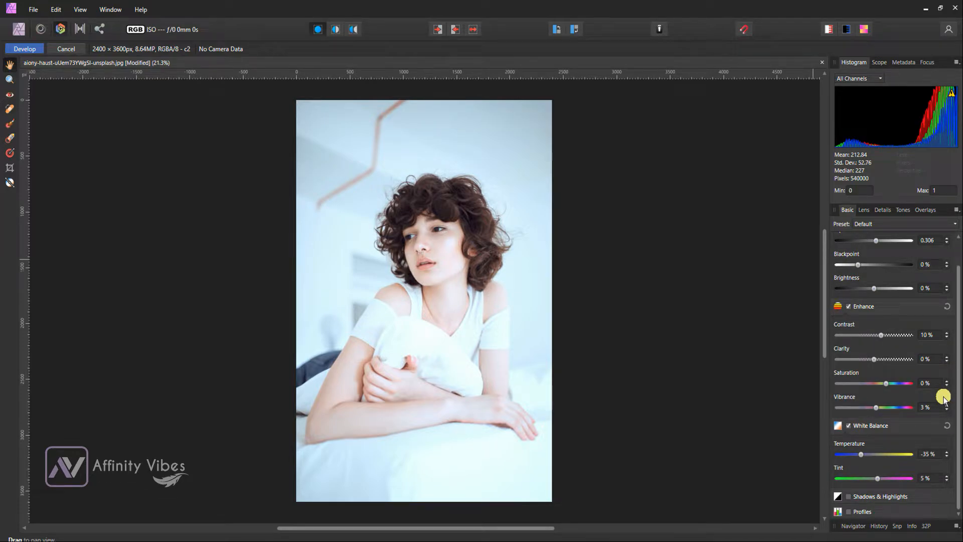
{"action": "left_click", "coordinate": [848, 496]}
{"action": "scroll", "coordinate": [920, 408], "scroll_direction": "down", "scroll_amount": 2}
{"action": "scroll", "coordinate": [919, 414], "scroll_direction": "down", "scroll_amount": 1}
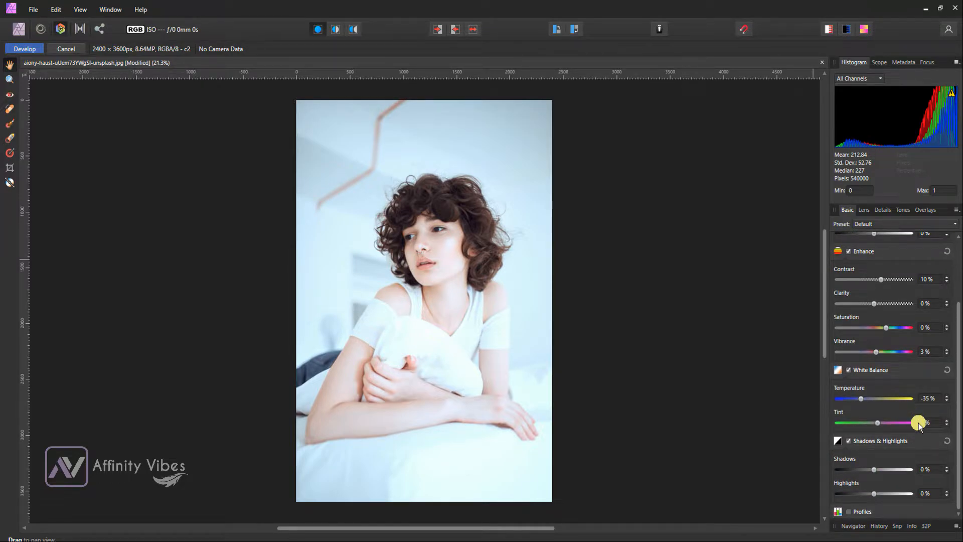
{"action": "left_click_drag", "start_coordinate": [874, 472], "coordinate": [867, 471]}
{"action": "scroll", "coordinate": [930, 468], "scroll_direction": "down", "scroll_amount": 2}
{"action": "scroll", "coordinate": [930, 468], "scroll_direction": "up", "scroll_amount": 1}
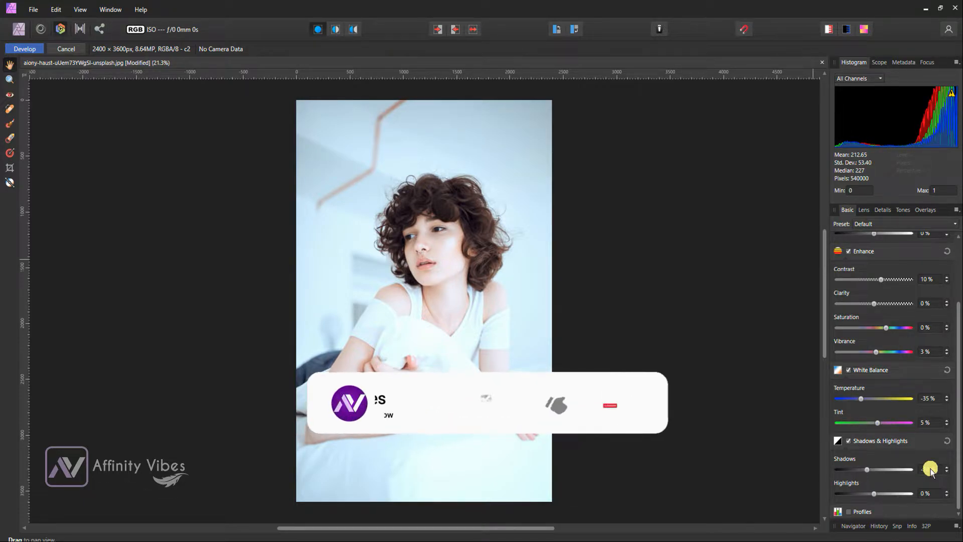
{"action": "scroll", "coordinate": [930, 469], "scroll_direction": "up", "scroll_amount": 3}
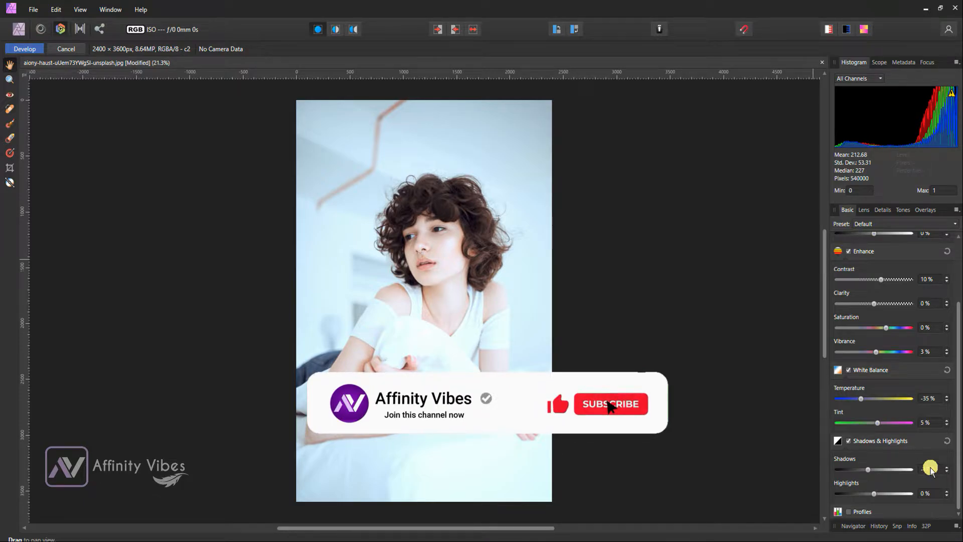
{"action": "scroll", "coordinate": [902, 438], "scroll_direction": "up", "scroll_amount": 3}
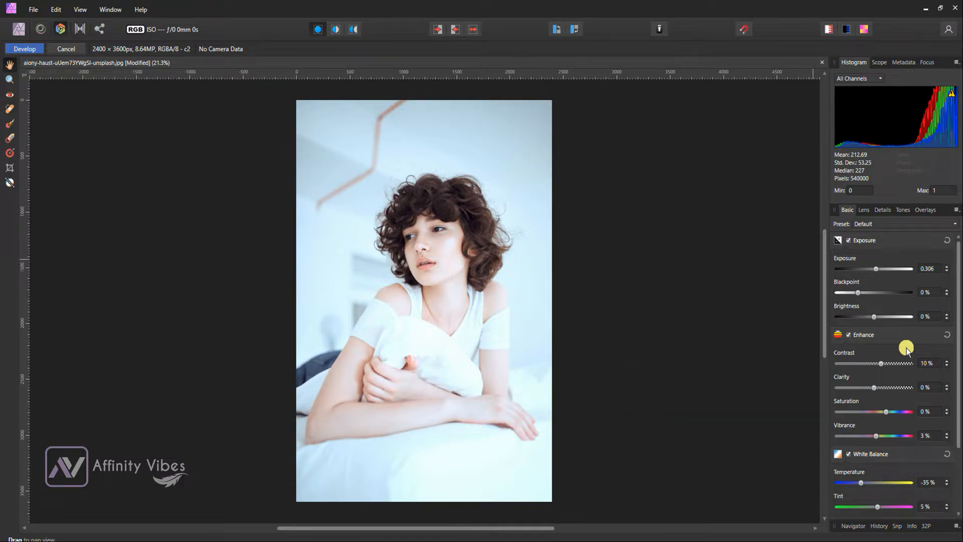
Set the blackpoint to 5% and the vibrance to 7%.
{"action": "scroll", "coordinate": [906, 347], "scroll_direction": "down", "scroll_amount": 3}
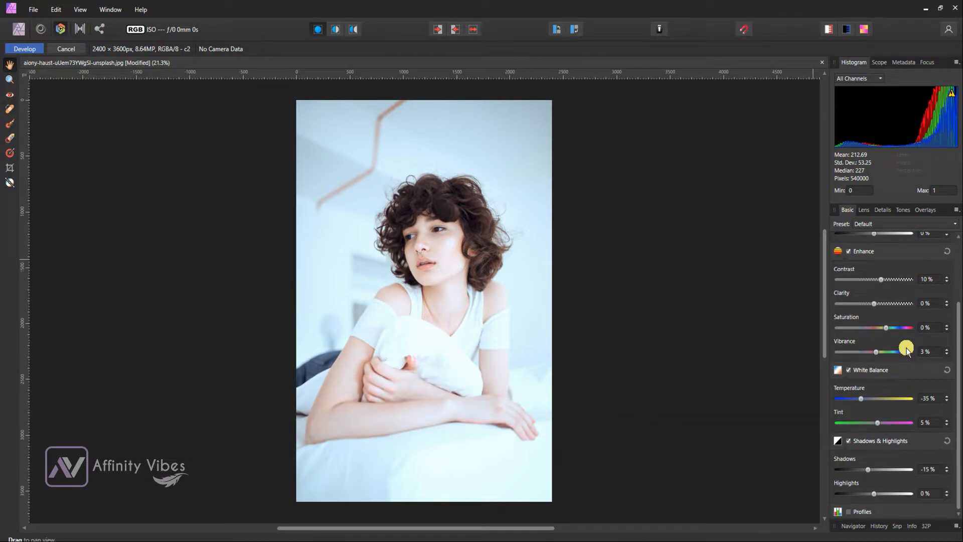
{"action": "scroll", "coordinate": [906, 347], "scroll_direction": "up", "scroll_amount": 3}
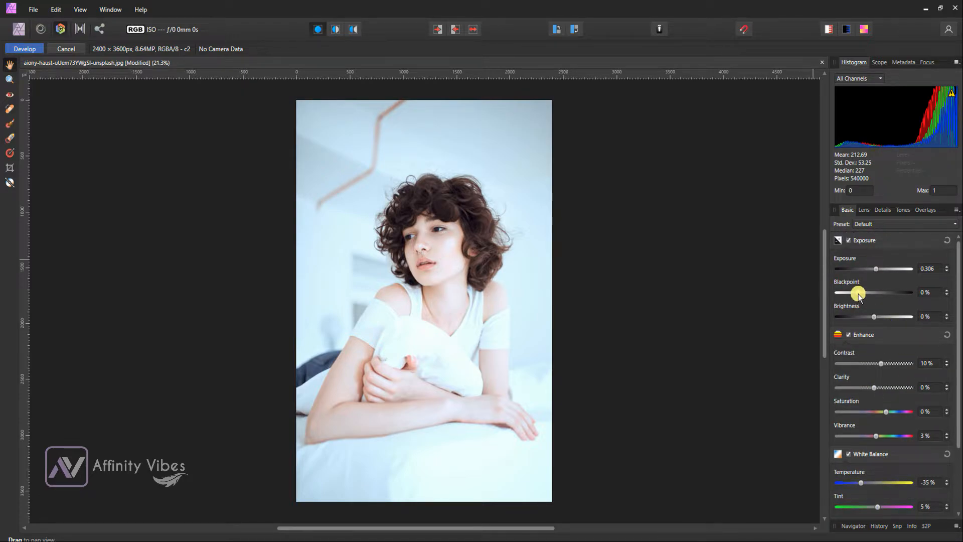
{"action": "mouse_move", "coordinate": [859, 295]}
{"action": "left_mouse_down"}
{"action": "mouse_move", "coordinate": [881, 295]}
{"action": "mouse_move", "coordinate": [832, 292]}
{"action": "mouse_move", "coordinate": [869, 290]}
{"action": "left_mouse_up"}
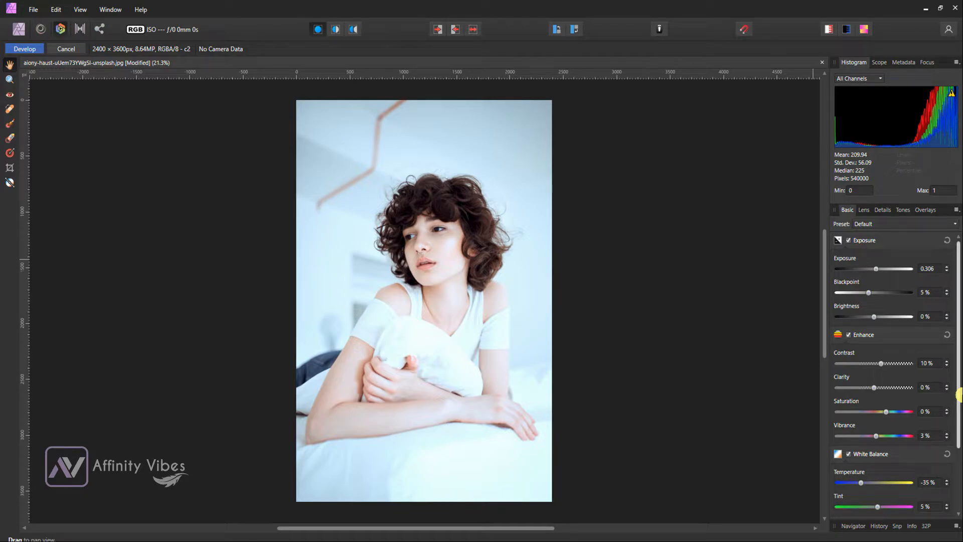
{"action": "scroll", "coordinate": [920, 377], "scroll_direction": "down", "scroll_amount": 4}
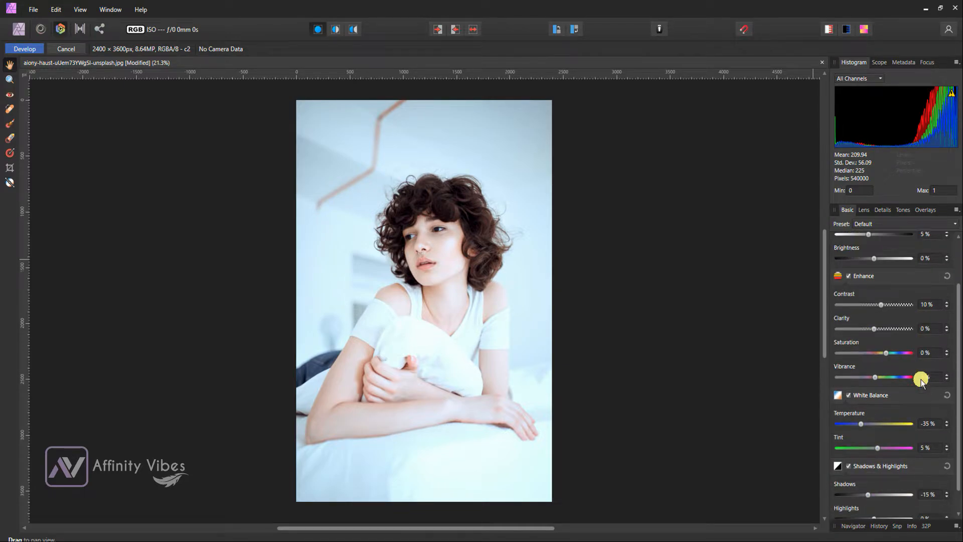
{"action": "scroll", "coordinate": [894, 376], "scroll_direction": "up", "scroll_amount": 4}
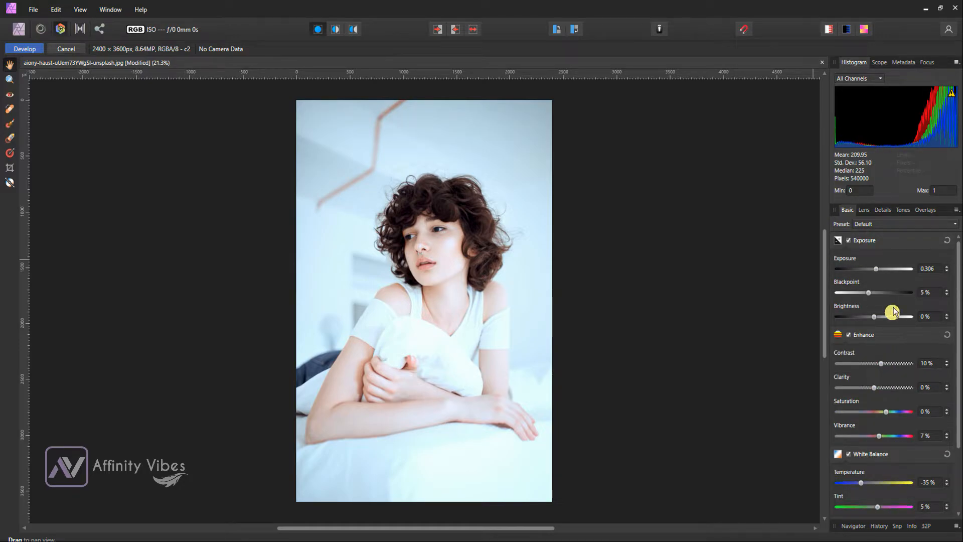
Enable the Curves adjustment and shape the Master curve with three points, slightly raising the midtones and lifting the black end point.
{"action": "left_click", "coordinate": [883, 210]}
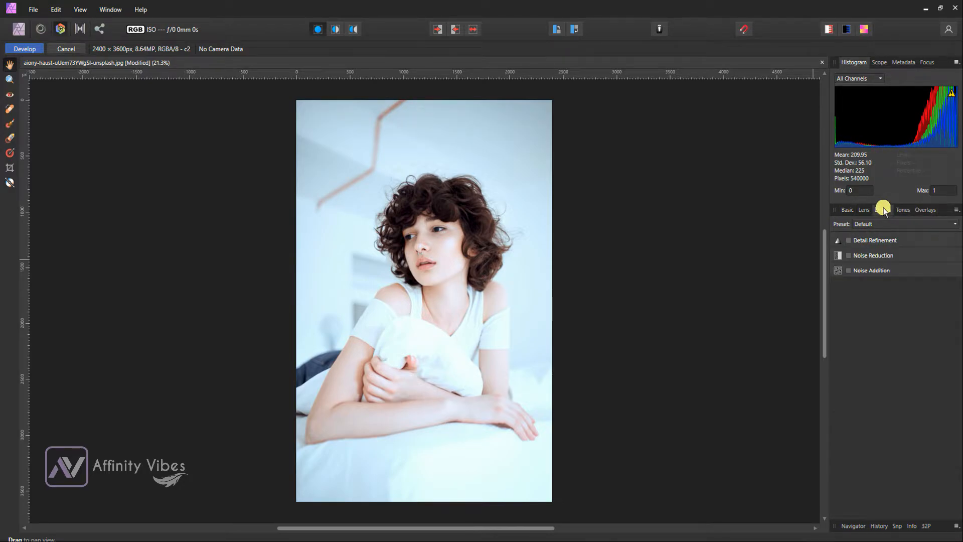
{"action": "left_click", "coordinate": [903, 210]}
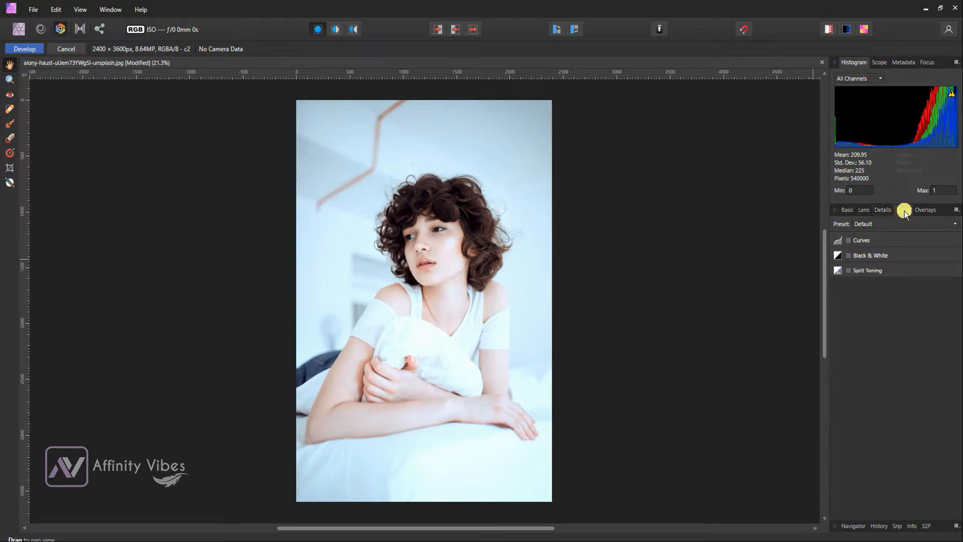
{"action": "left_click", "coordinate": [841, 238]}
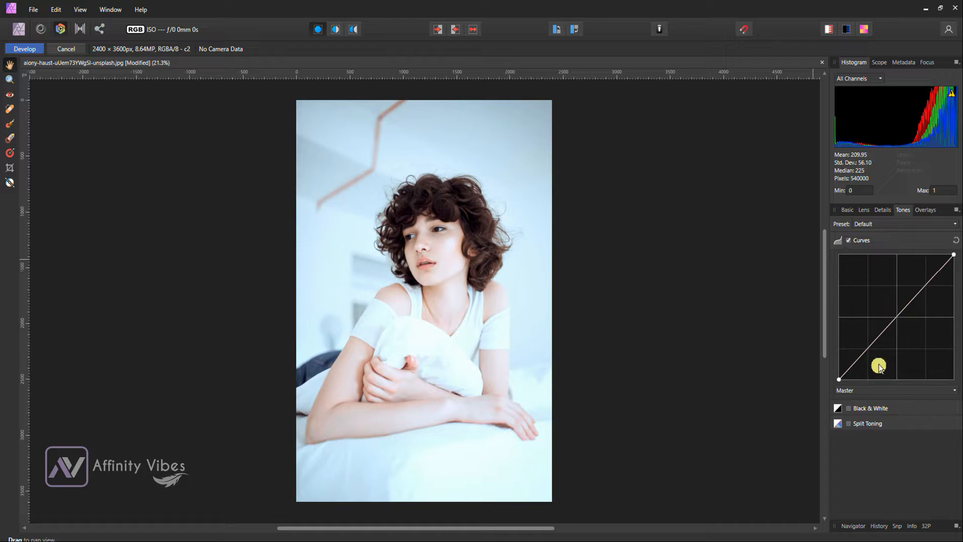
{"action": "left_click", "coordinate": [869, 348]}
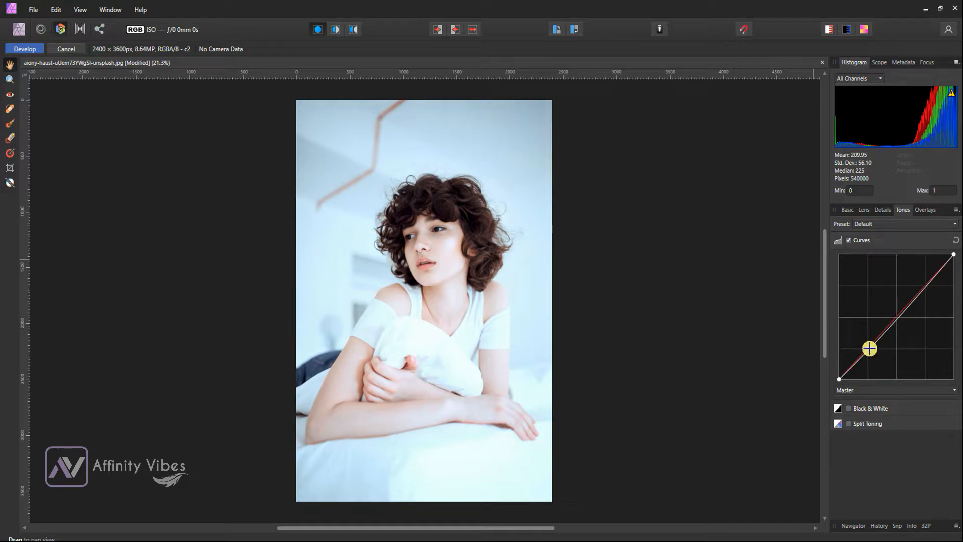
{"action": "left_click", "coordinate": [926, 287]}
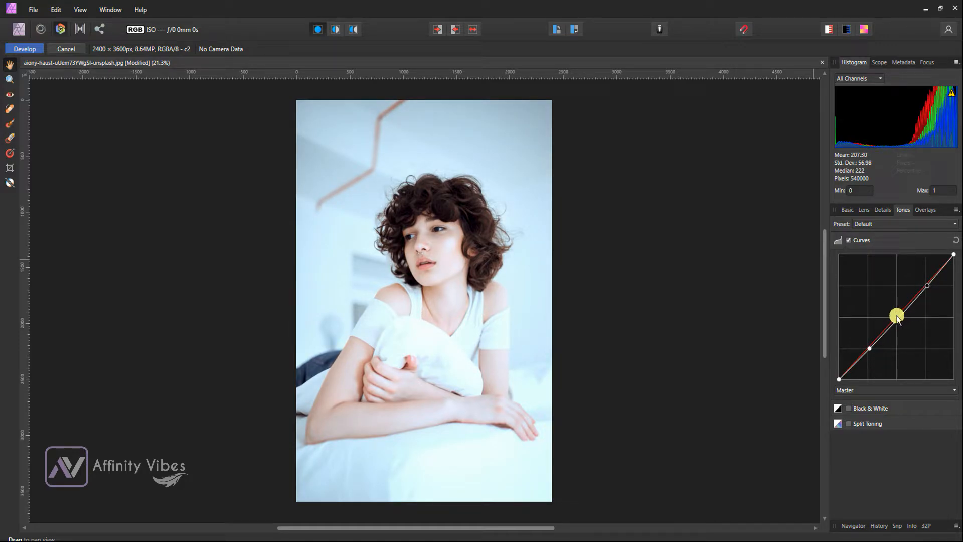
{"action": "left_click", "coordinate": [898, 318]}
{"action": "left_click_drag", "start_coordinate": [897, 320], "coordinate": [895, 317]}
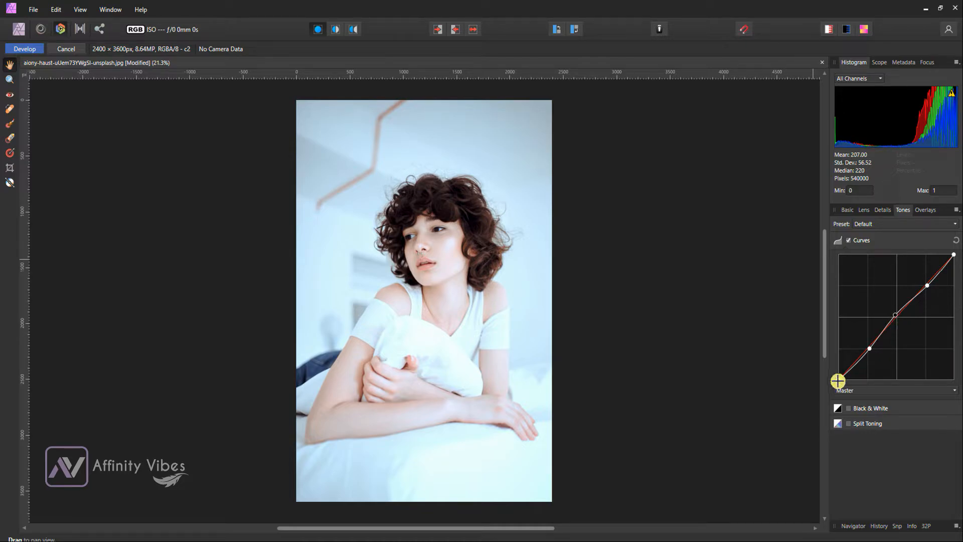
{"action": "left_click_drag", "start_coordinate": [840, 380], "coordinate": [838, 373]}
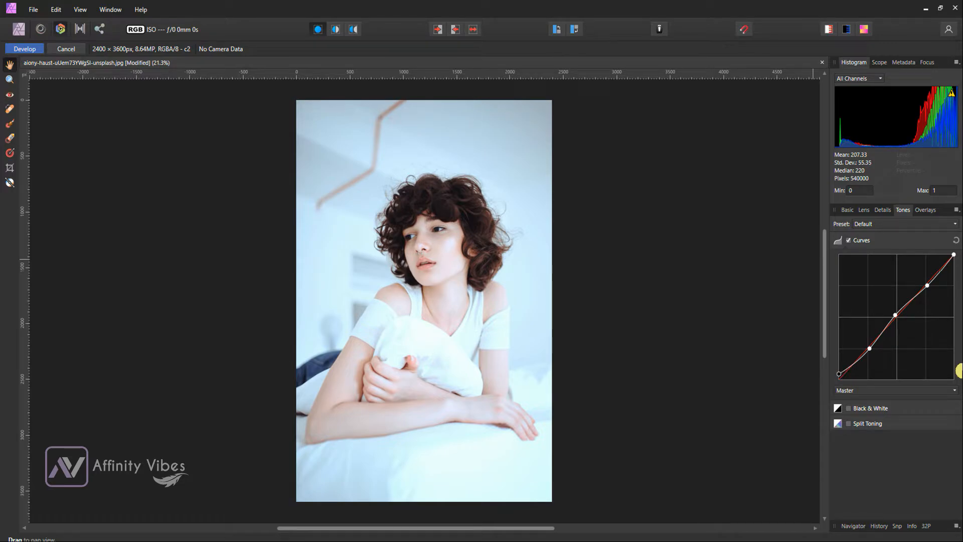
Check the basic adjustment values and apply the development to the copy layer.
{"action": "left_click", "coordinate": [847, 211]}
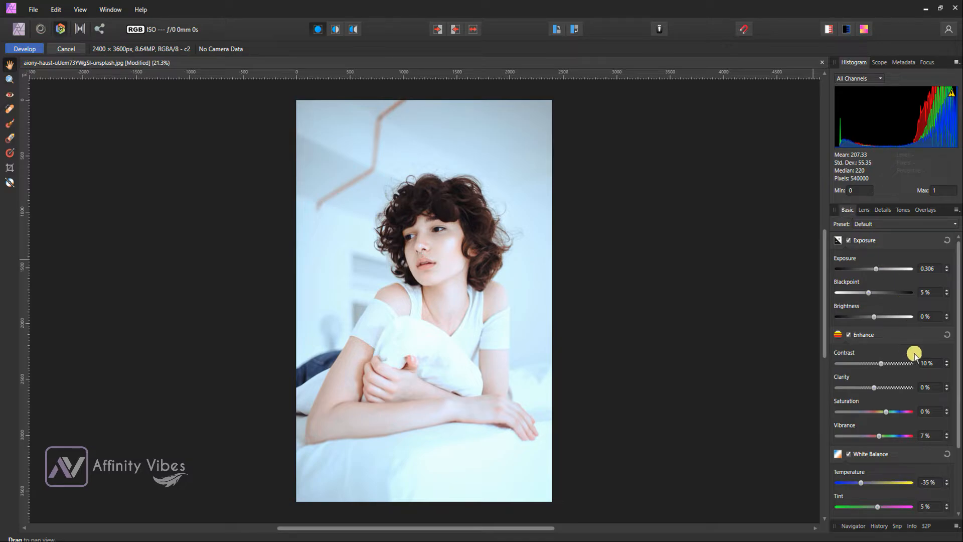
{"action": "scroll", "coordinate": [945, 359], "scroll_direction": "down", "scroll_amount": 3}
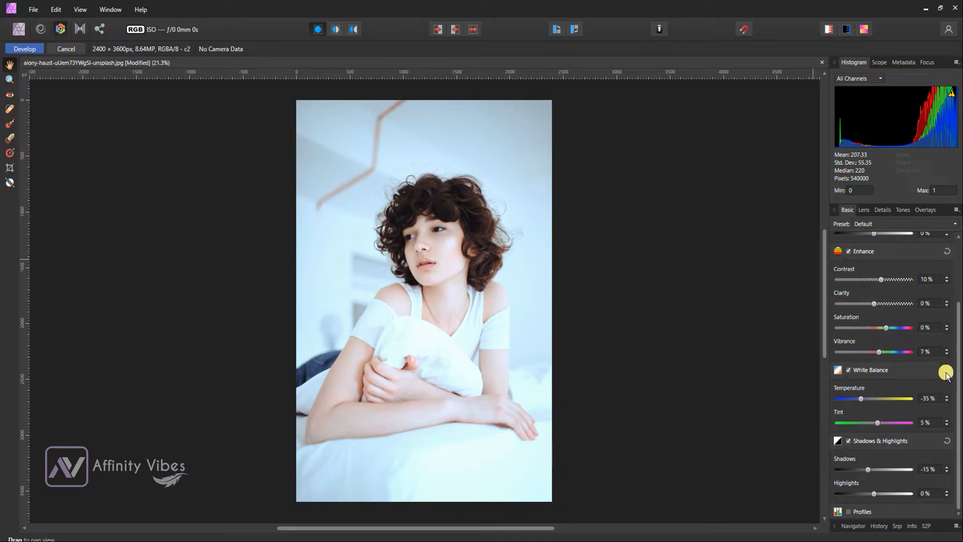
{"action": "left_click", "coordinate": [23, 48]}
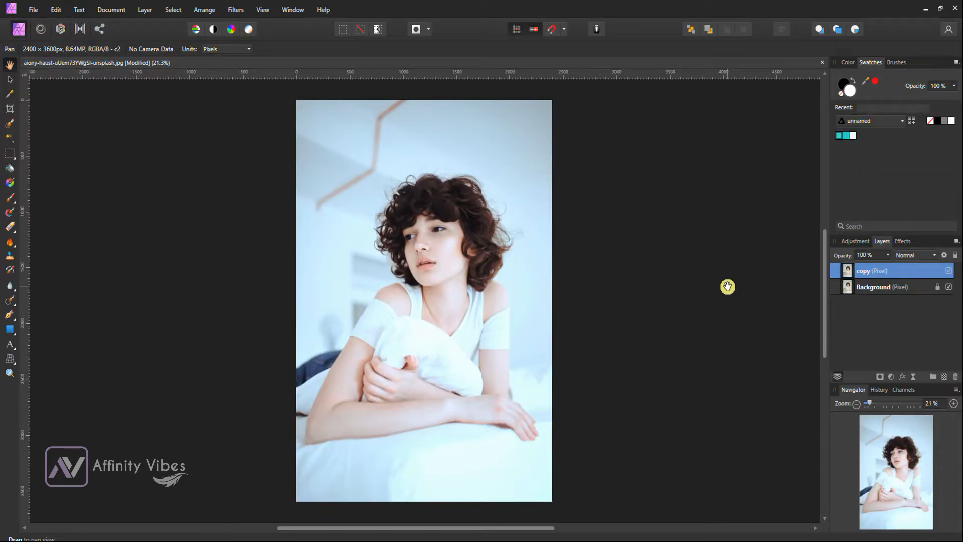
Hide and show the copy layer to compare the developed photo with the original.
{"action": "left_click", "coordinate": [949, 271]}
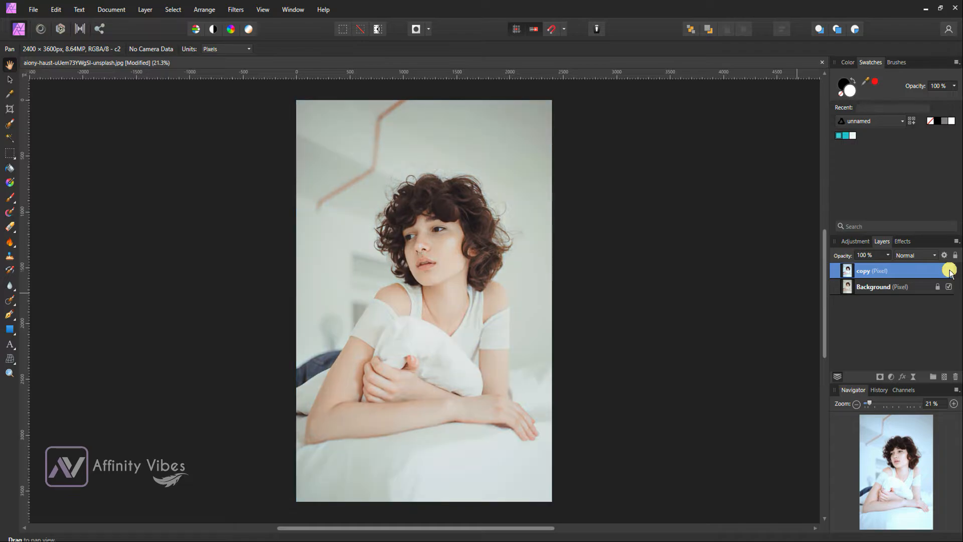
{"action": "left_click", "coordinate": [948, 271]}
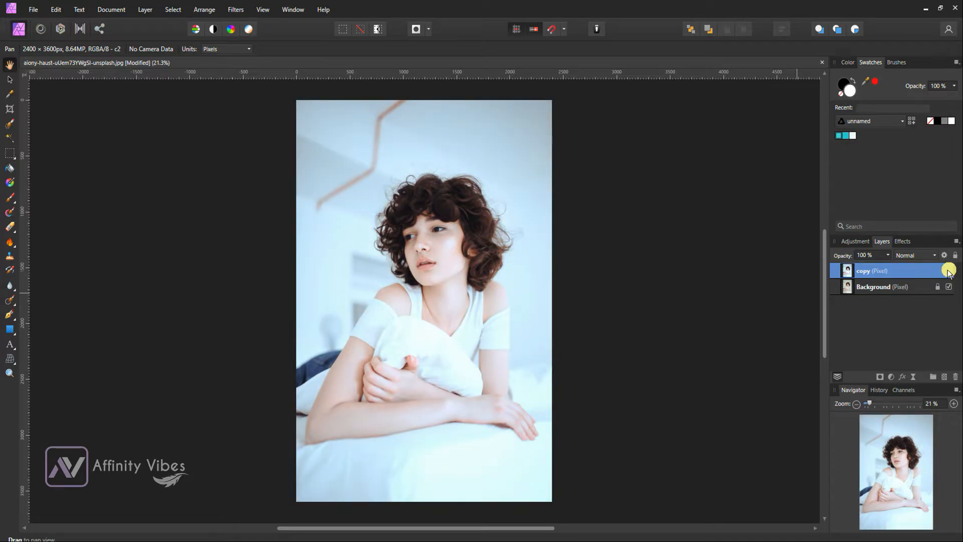
Add an HSL adjustment above the copy layer and set the saturation shift of the reds to -10%.
{"action": "left_click", "coordinate": [891, 376]}
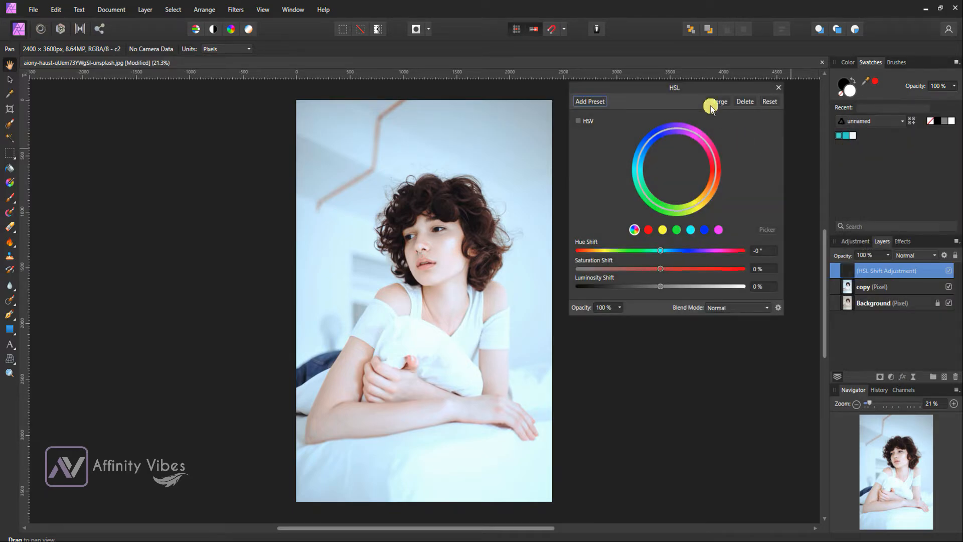
{"action": "left_click_drag", "start_coordinate": [697, 87], "coordinate": [705, 120]}
{"action": "left_click", "coordinate": [658, 265]}
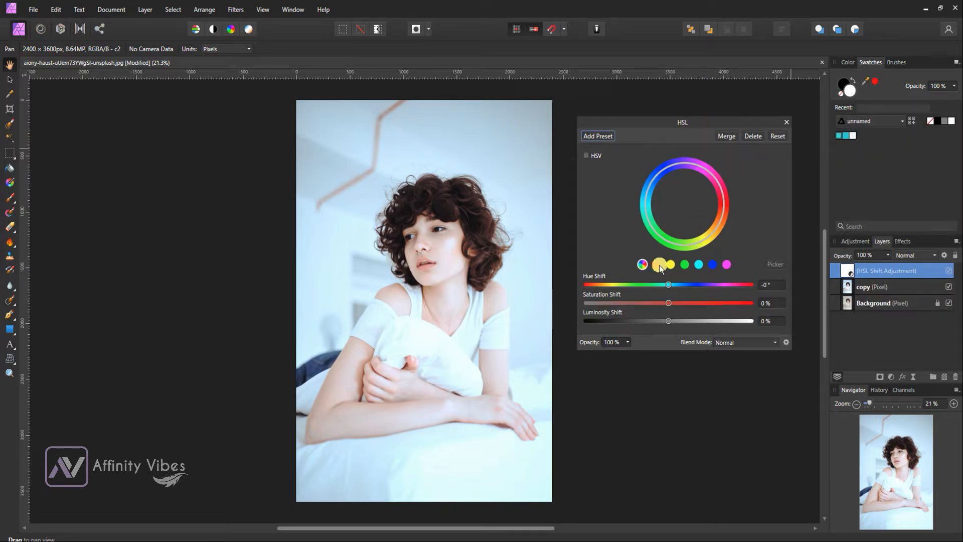
{"action": "left_click_drag", "start_coordinate": [670, 304], "coordinate": [660, 304]}
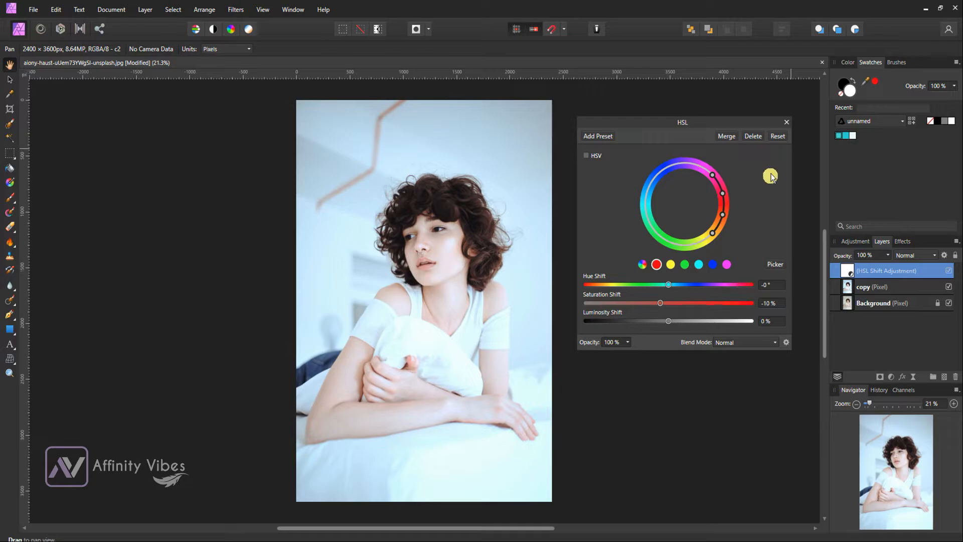
Slightly lower the saturation shift of the yellows in the HSL adjustment and close its settings.
{"action": "left_click", "coordinate": [672, 265]}
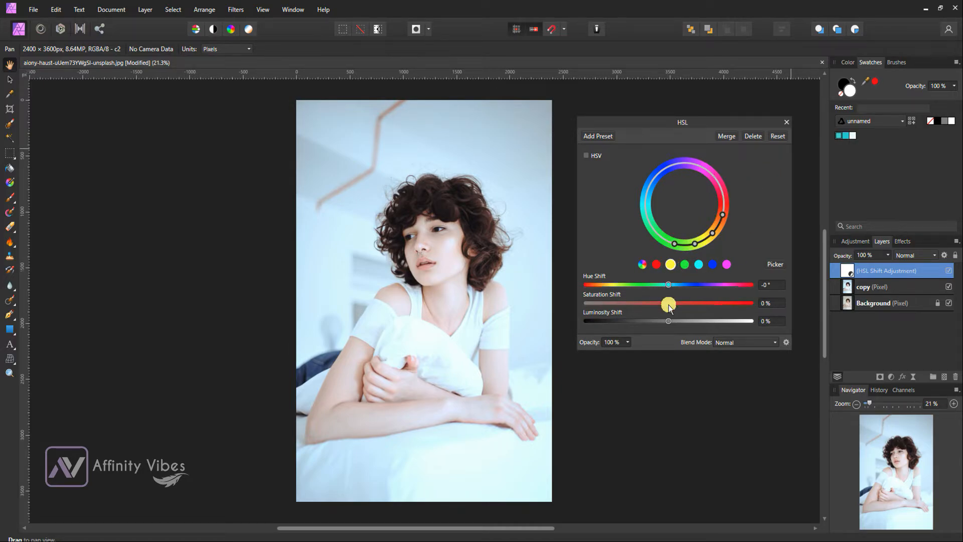
{"action": "left_click_drag", "start_coordinate": [669, 305], "coordinate": [666, 305]}
{"action": "left_click_drag", "start_coordinate": [661, 304], "coordinate": [660, 304]}
{"action": "left_click", "coordinate": [786, 122]}
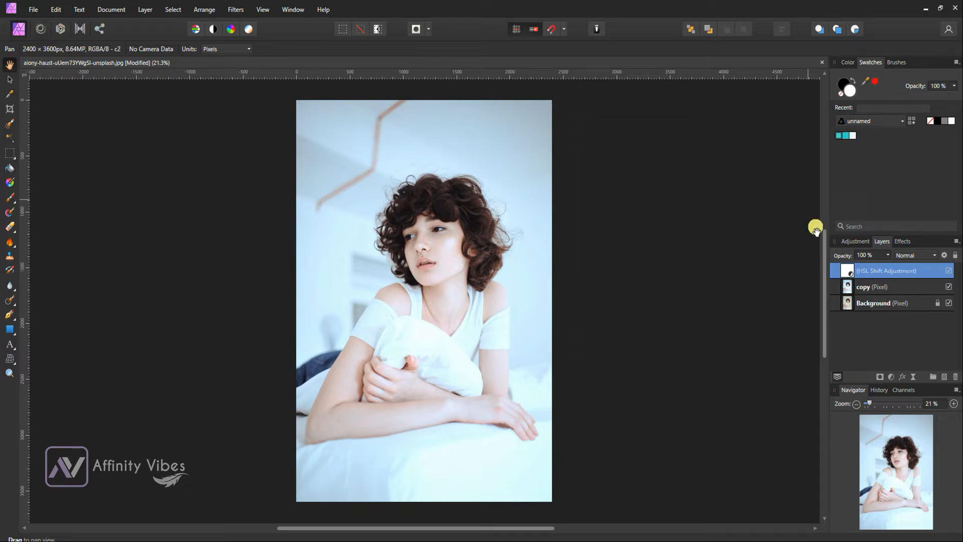
Group the HSL adjustment with the copy layer and name the group "Pro White Tone".
{"action": "left_click", "coordinate": [873, 287], "text": "ctrl"}
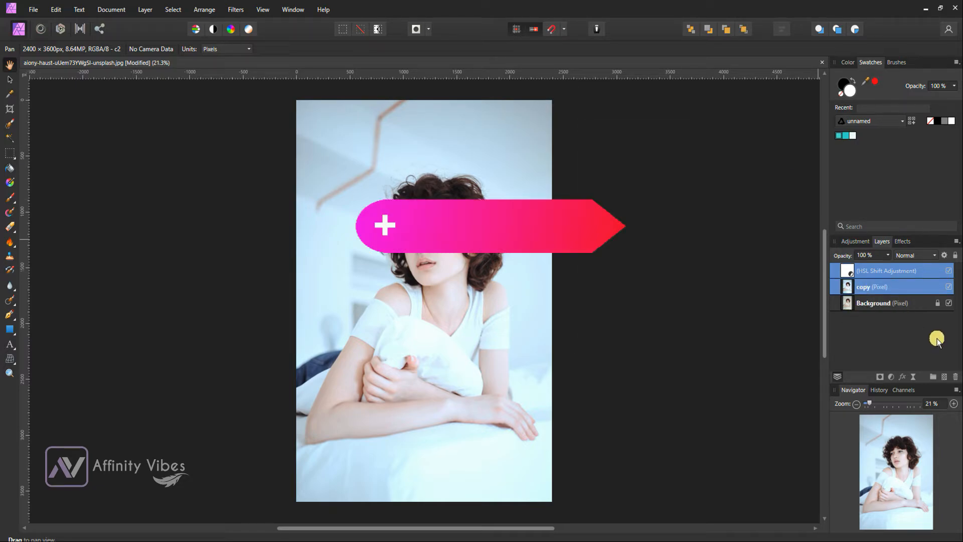
{"action": "key", "text": "ctrl+g"}
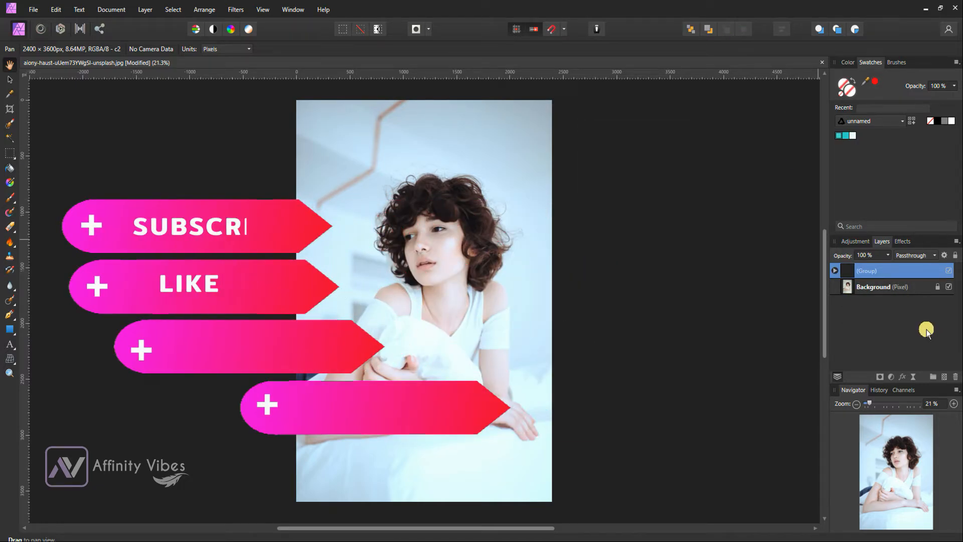
{"action": "left_click", "coordinate": [861, 270]}
{"action": "type", "text": "Wh"}
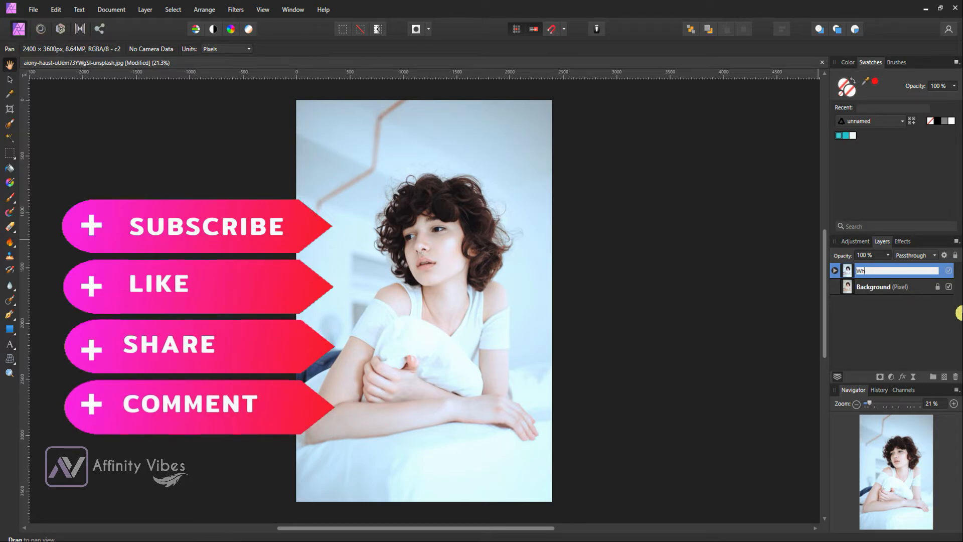
{"action": "type", "text": "ite To"}
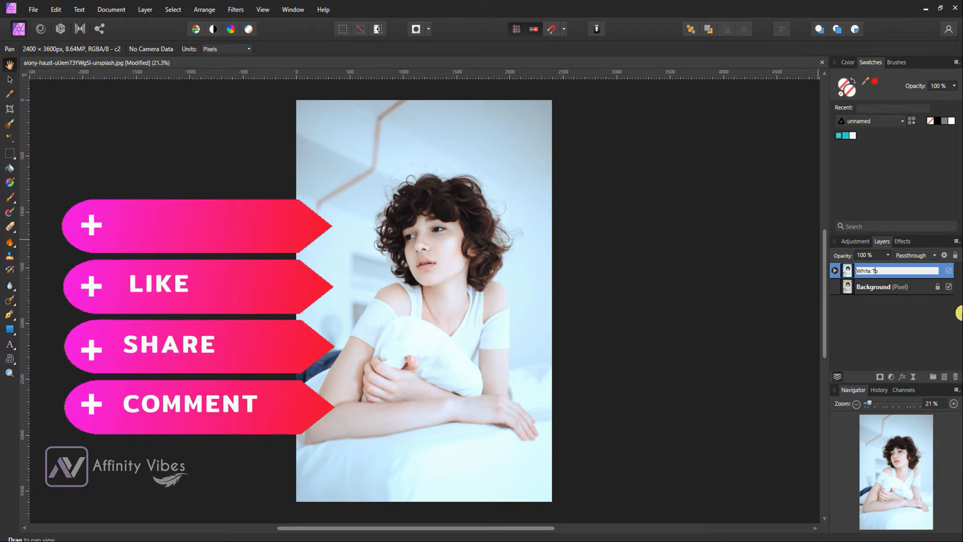
{"action": "type", "text": "ne"}
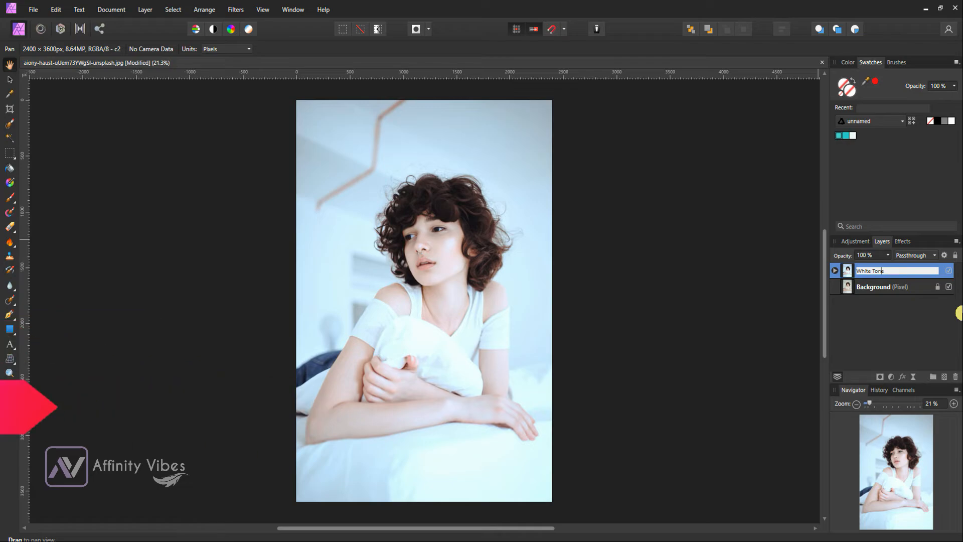
{"action": "key", "text": "Home"}
{"action": "type", "text": "Pro"}
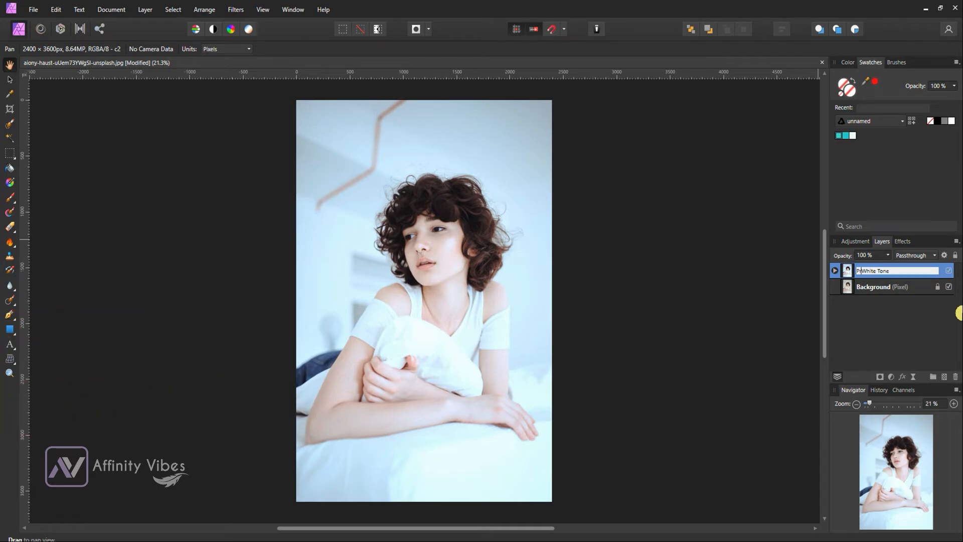
{"action": "key", "text": "Return"}
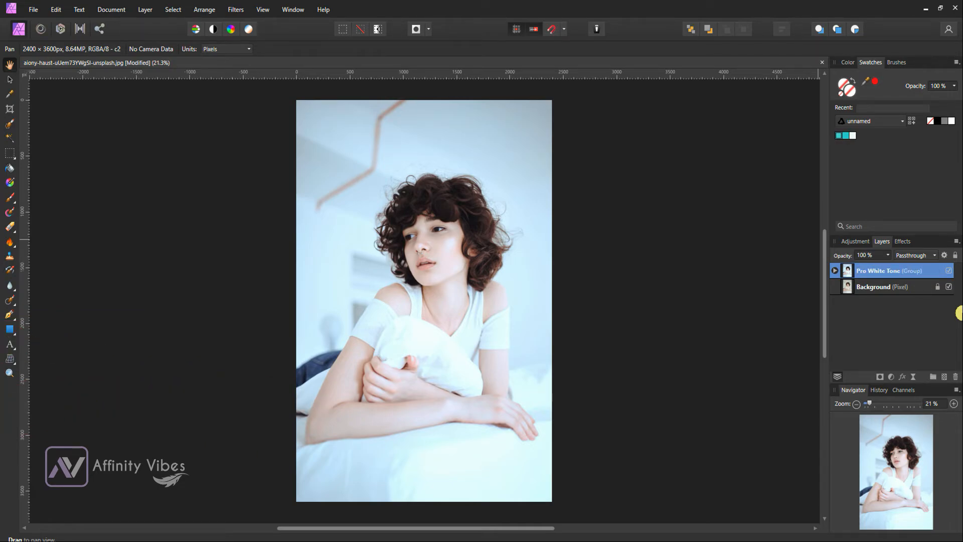
Compare the photo before and after by toggling the Pro White Tone group's visibility, both close up on the face and zoomed out.
{"action": "left_click", "coordinate": [950, 270]}
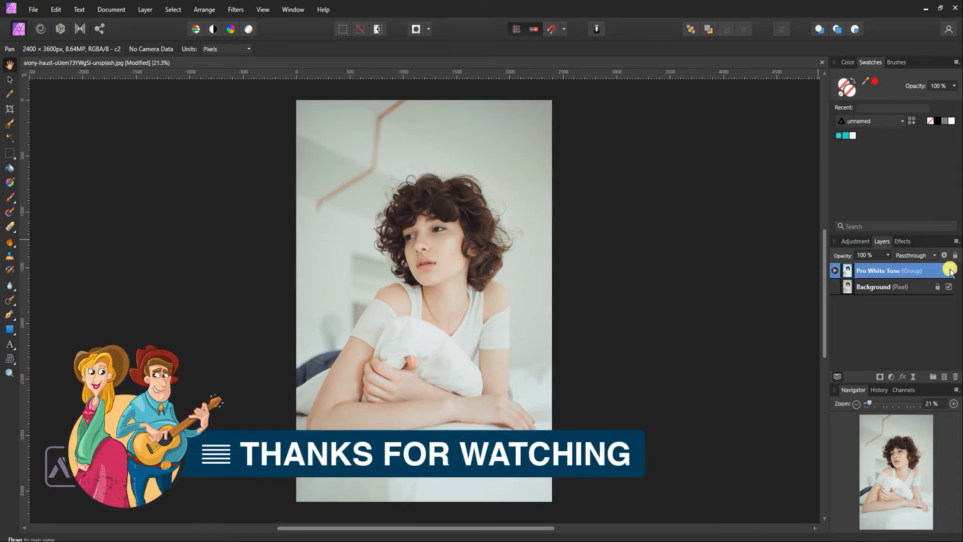
{"action": "key", "text": "ctrl+plus"}
{"action": "key", "text": "ctrl+plus"}
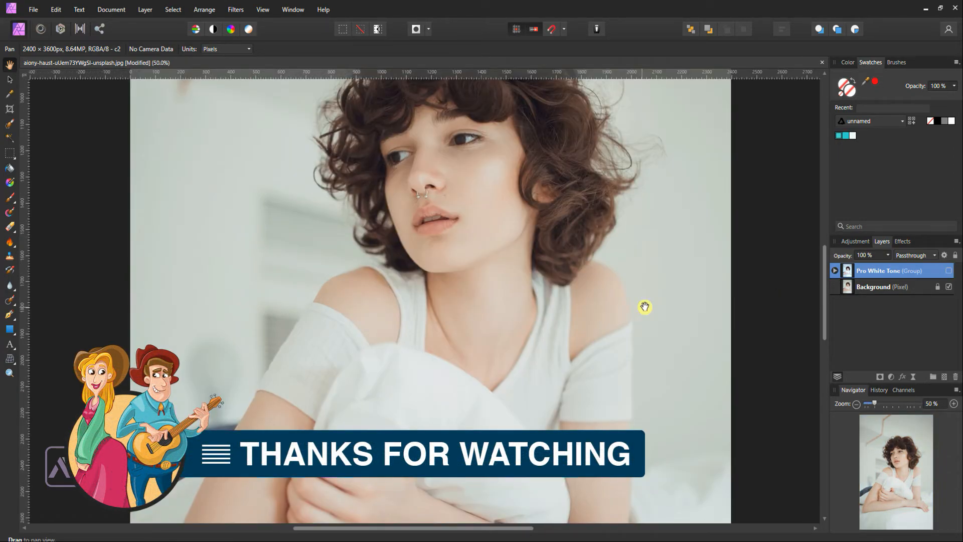
{"action": "scroll", "coordinate": [643, 305], "scroll_direction": "up", "scroll_amount": 2}
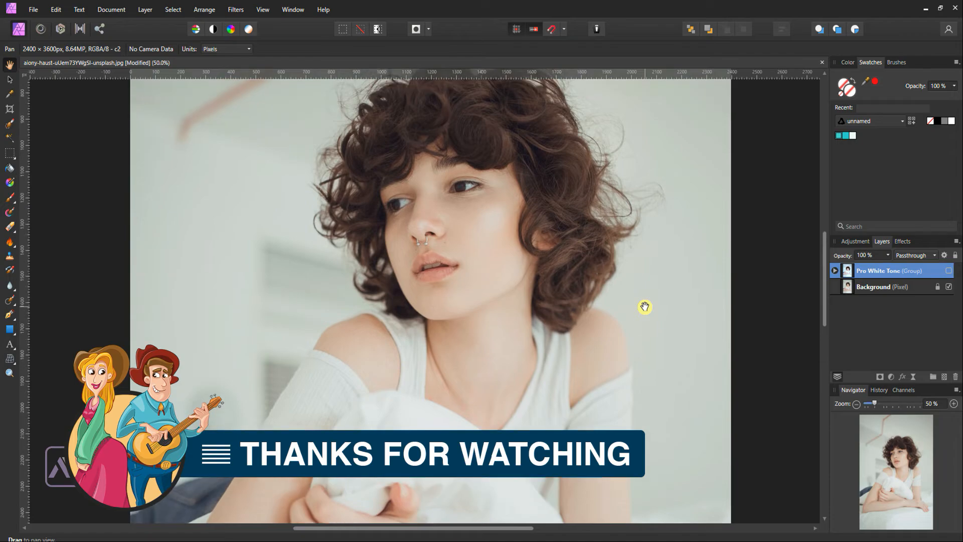
{"action": "left_click", "coordinate": [949, 271]}
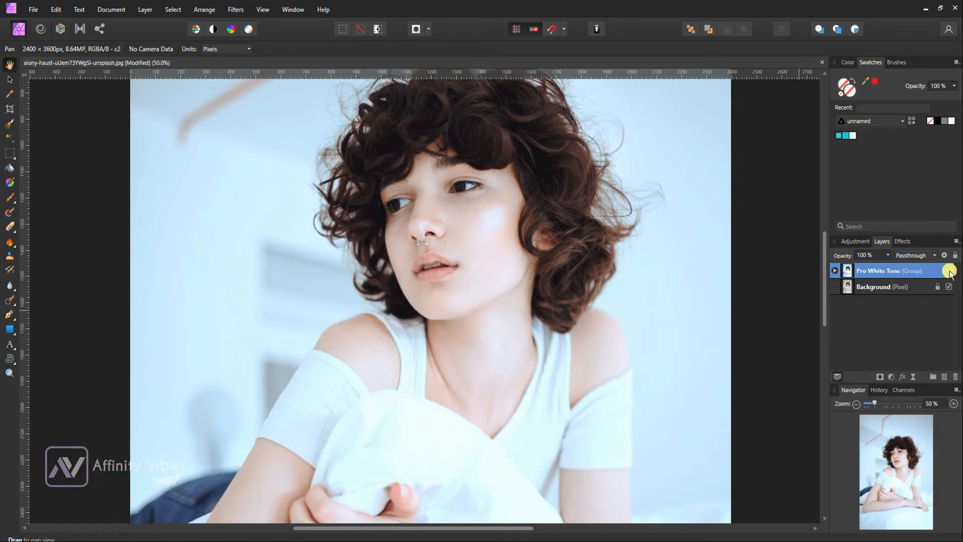
{"action": "left_click", "coordinate": [949, 270]}
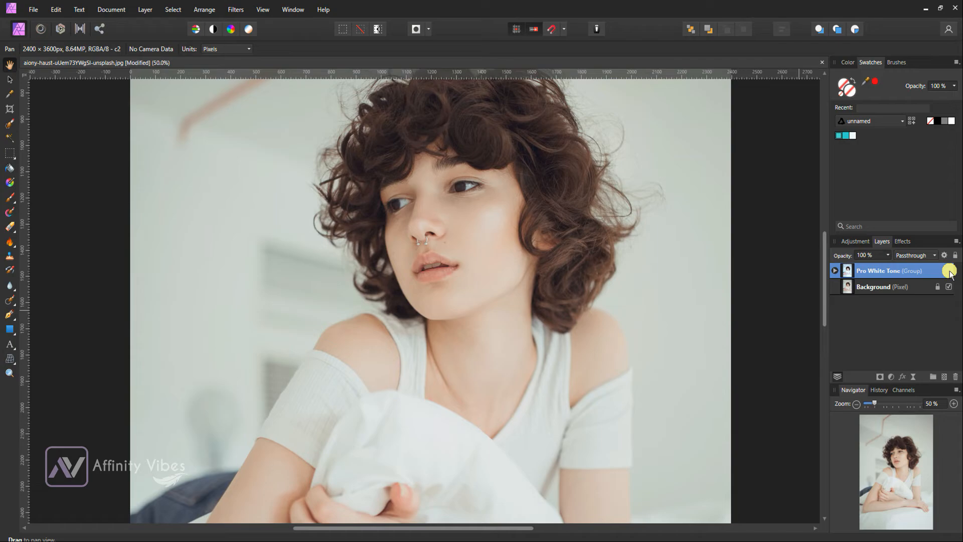
{"action": "left_click", "coordinate": [949, 271]}
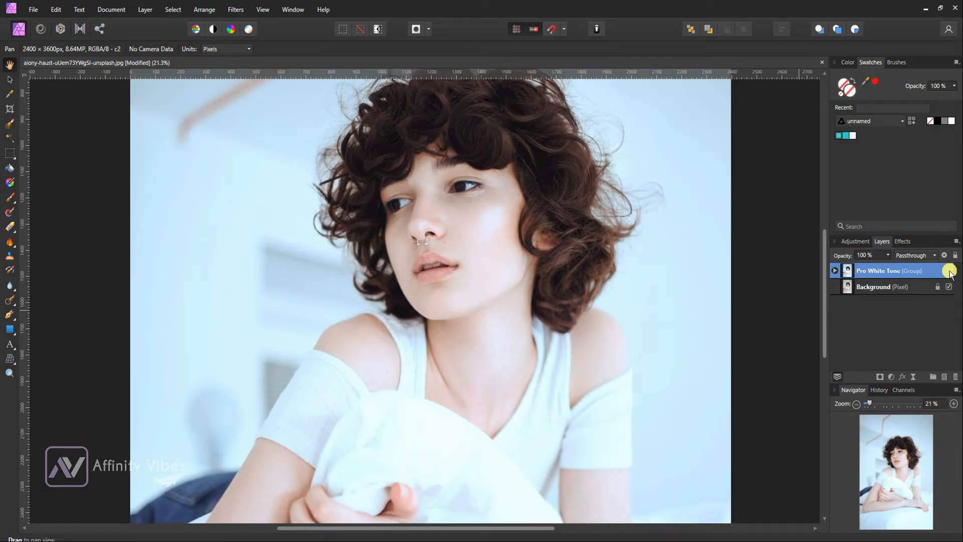
{"action": "key", "text": "ctrl+0"}
{"action": "key", "text": "ctrl+plus"}
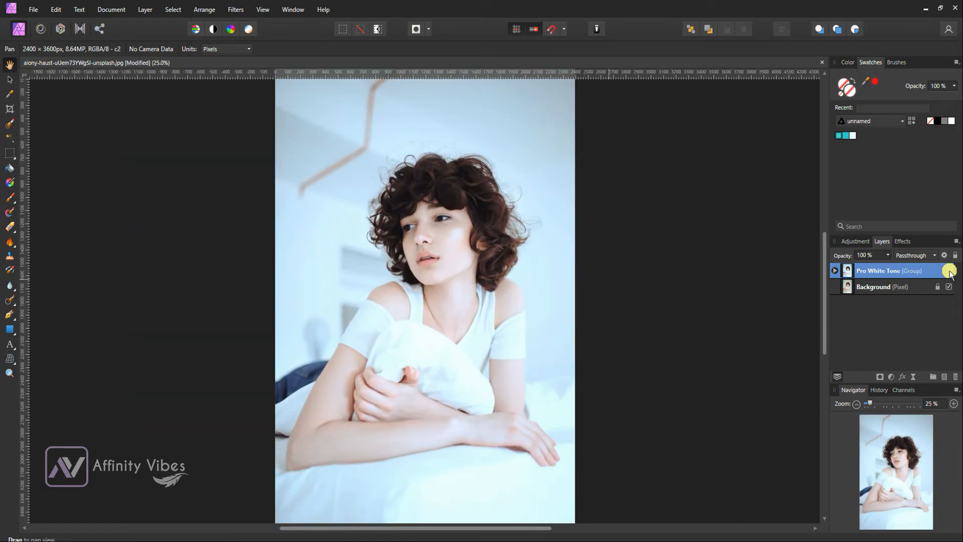
{"action": "left_click", "coordinate": [950, 271]}
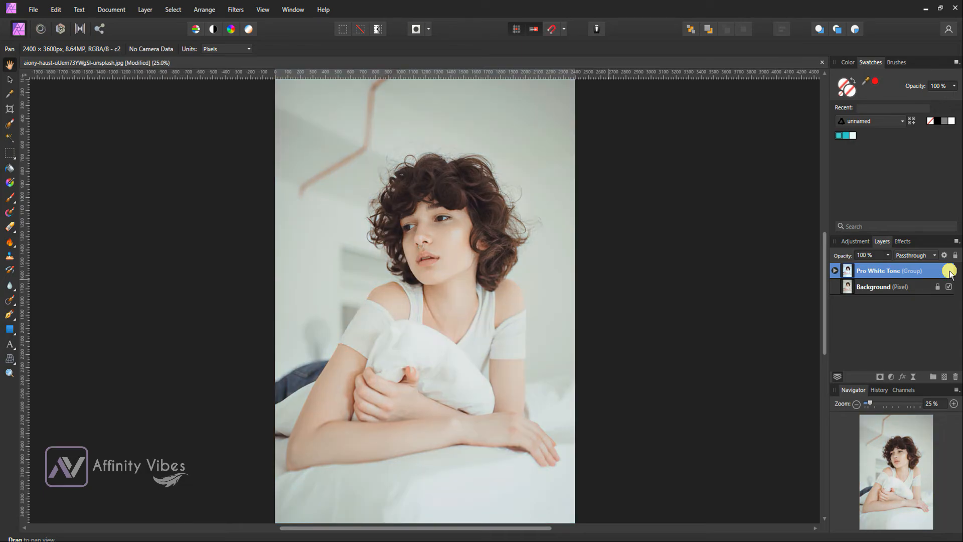
{"action": "left_click", "coordinate": [950, 271]}
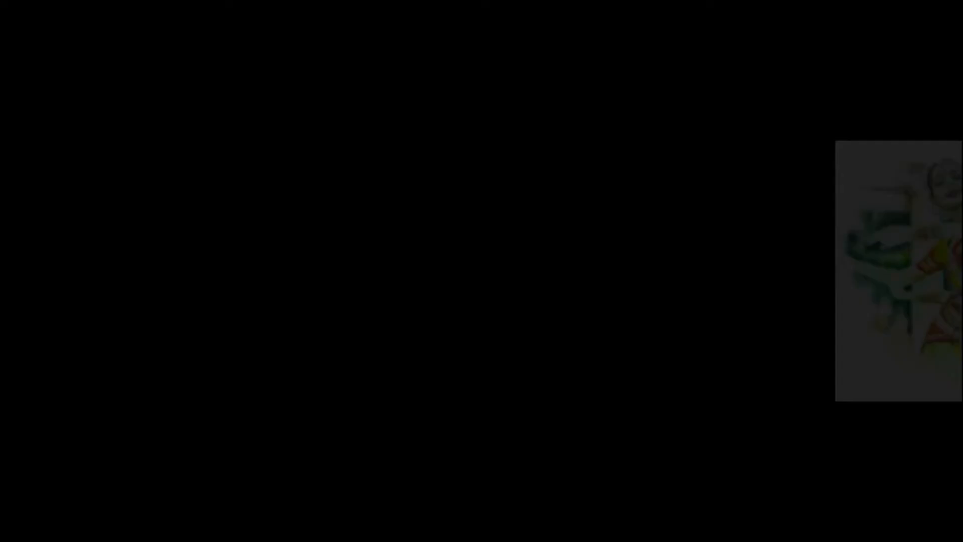